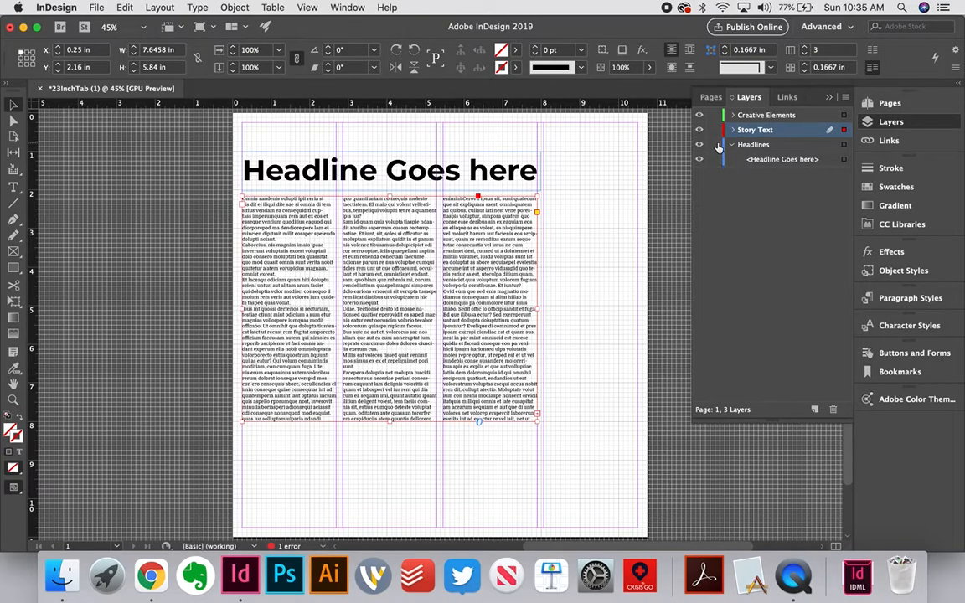
Step: Lock the Story Text and Headlines layers, and make Creative Elements the active layer
{"action": "left_click", "coordinate": [716, 132]}
{"action": "left_click", "coordinate": [718, 145]}
{"action": "left_click", "coordinate": [732, 145]}
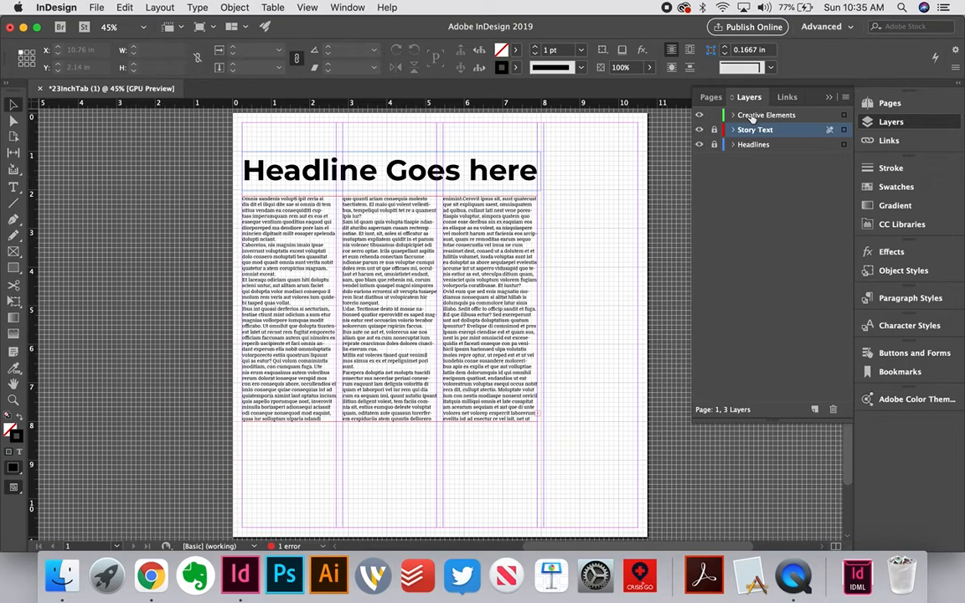
{"action": "left_click", "coordinate": [752, 116]}
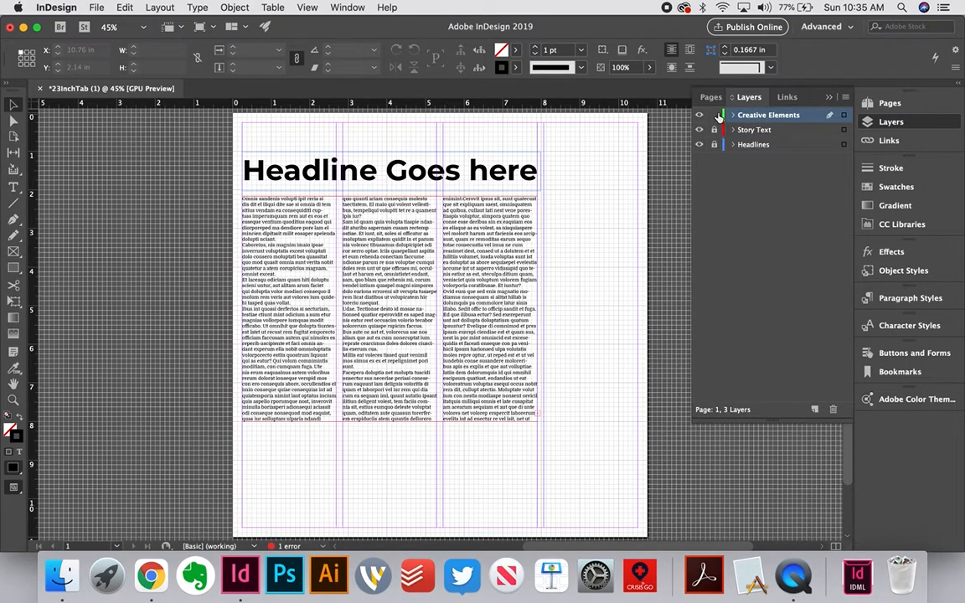
Step: Create a text frame about 2.44 by 3.83 in in the empty fourth column, reading “You can’t handle the truth!” and, after a blank line, "--Col. Jessop"
{"action": "left_click", "coordinate": [14, 186]}
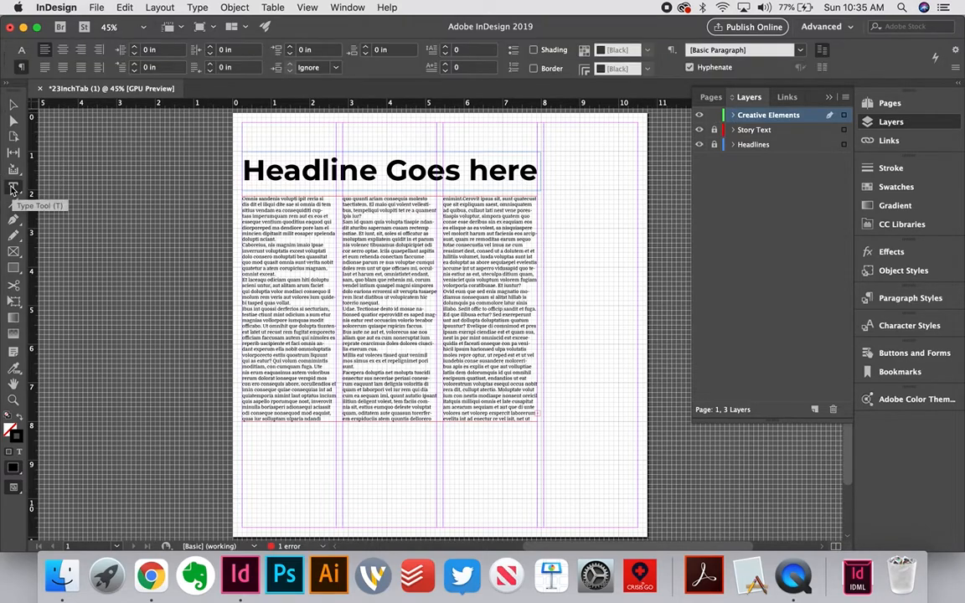
{"action": "left_click", "coordinate": [828, 98]}
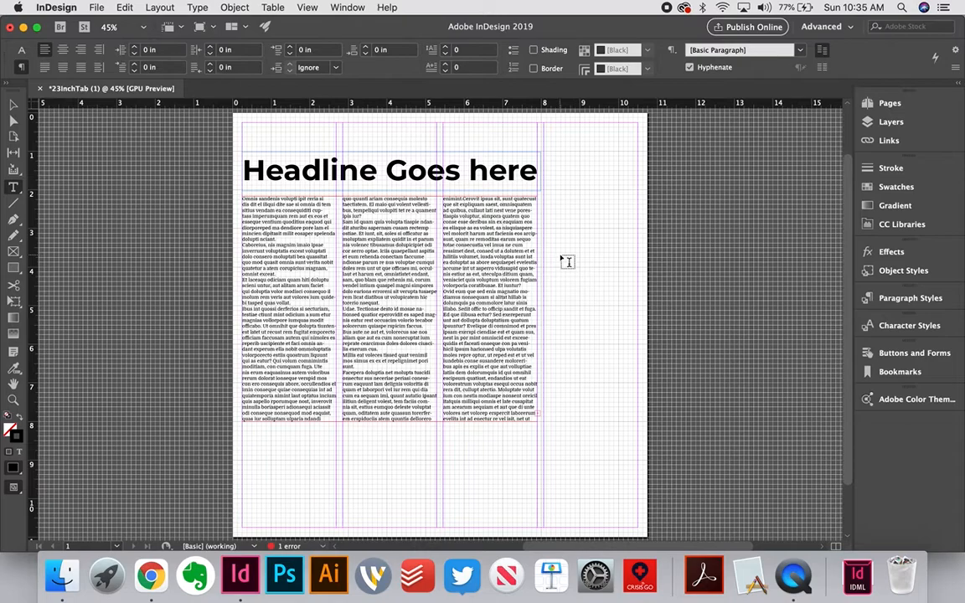
{"action": "key", "text": "l"}
{"action": "left_click_drag", "start_coordinate": [555, 254], "coordinate": [638, 387]}
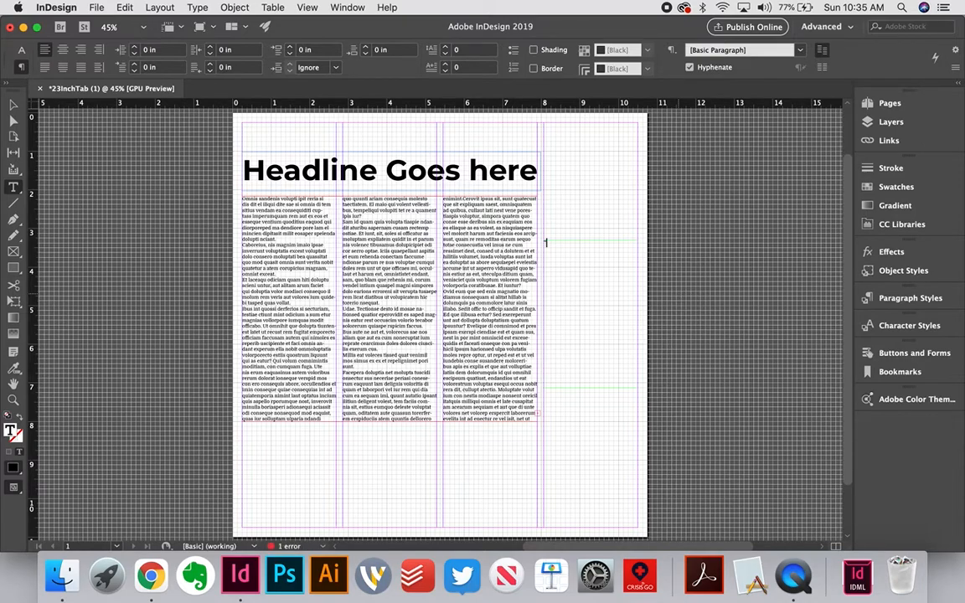
{"action": "type", "text": "\"You"}
{"action": "key", "text": "Return"}
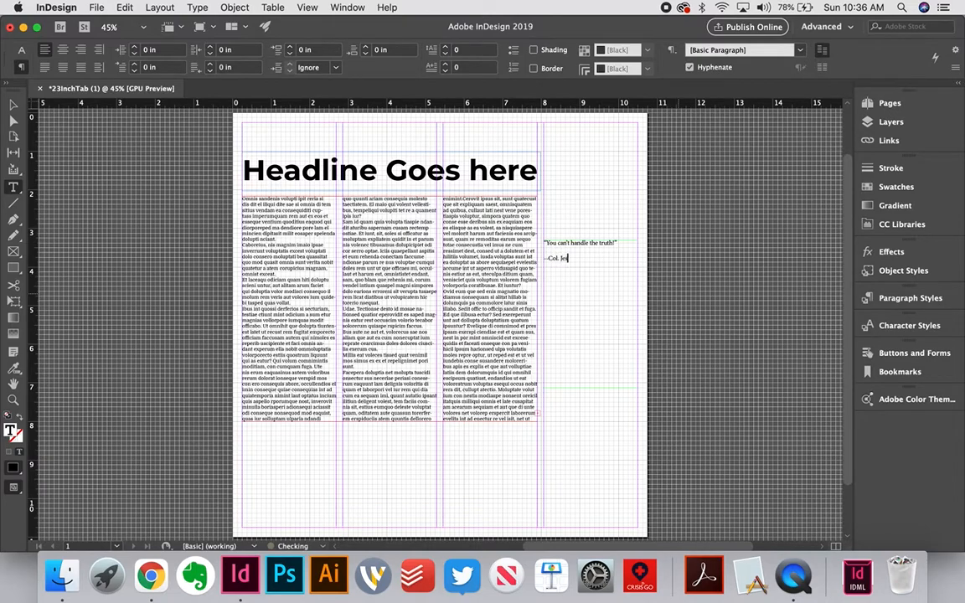
Step: Set all the text in the quote frame to Montserrat Light Italic
{"action": "key", "text": "super+a"}
{"action": "left_click", "coordinate": [22, 49]}
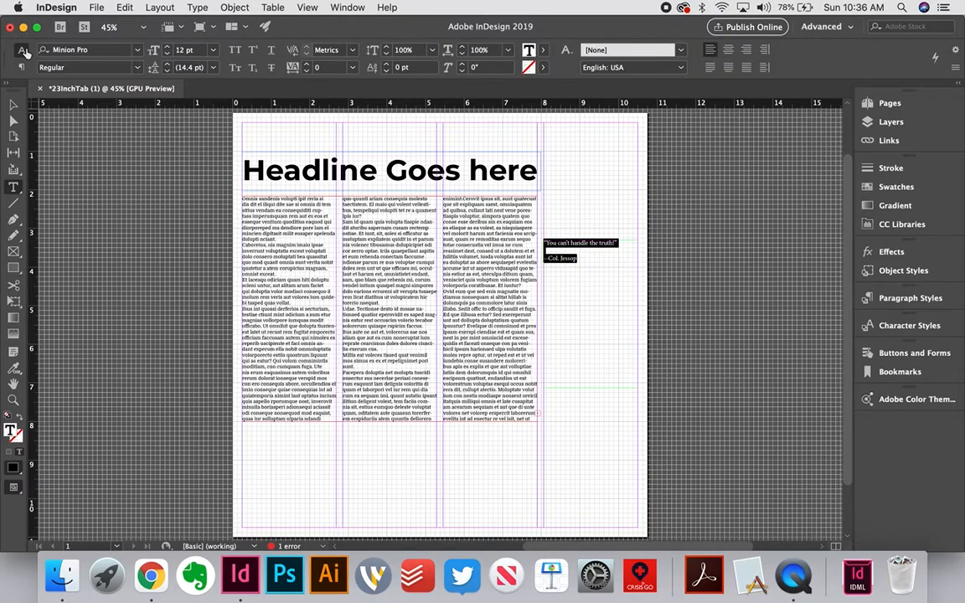
{"action": "left_click", "coordinate": [139, 50]}
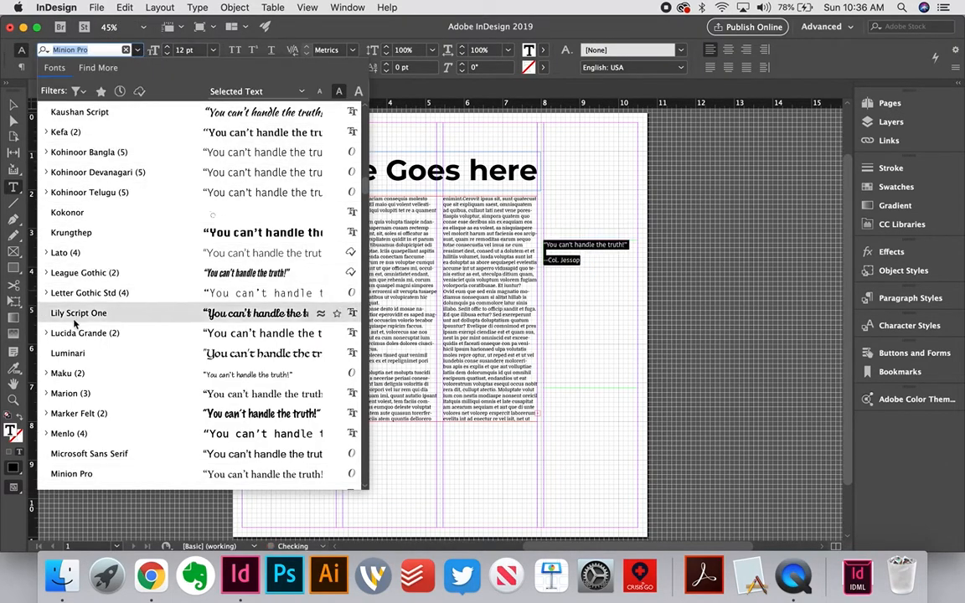
{"action": "scroll", "coordinate": [63, 372], "scroll_direction": "down", "scroll_amount": 3}
{"action": "scroll", "coordinate": [63, 374], "scroll_direction": "down", "scroll_amount": 1}
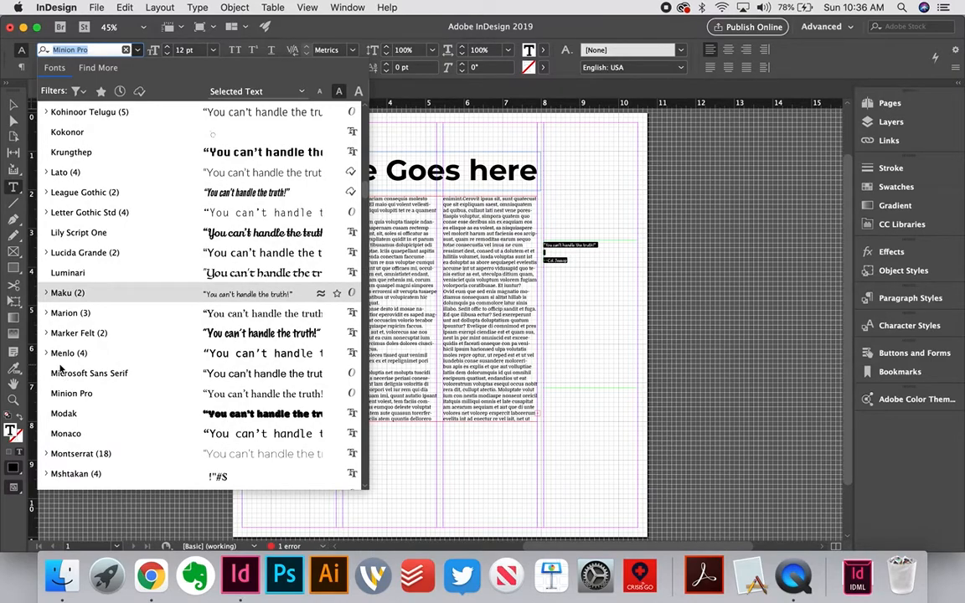
{"action": "scroll", "coordinate": [52, 377], "scroll_direction": "down", "scroll_amount": 4}
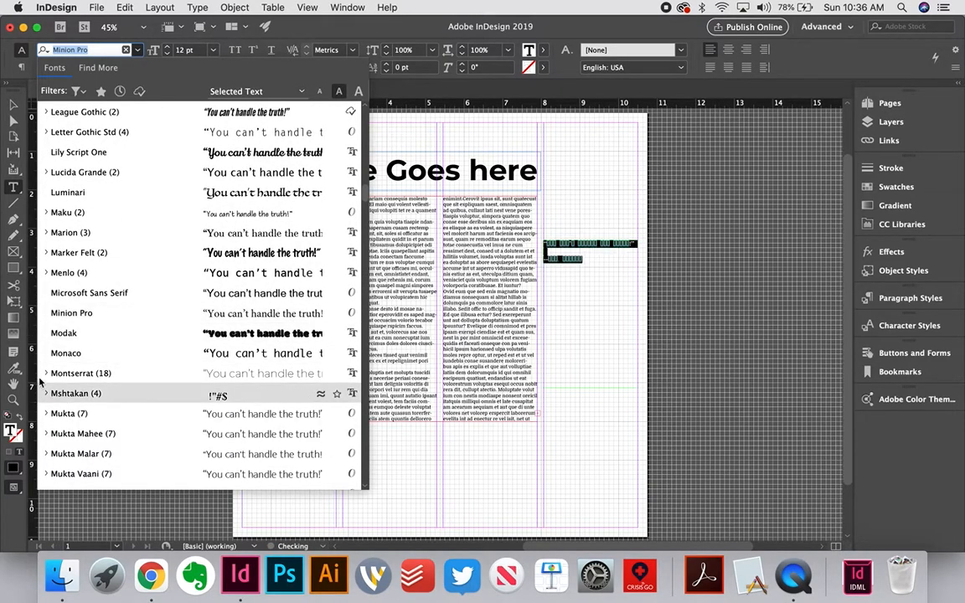
{"action": "left_click", "coordinate": [46, 372]}
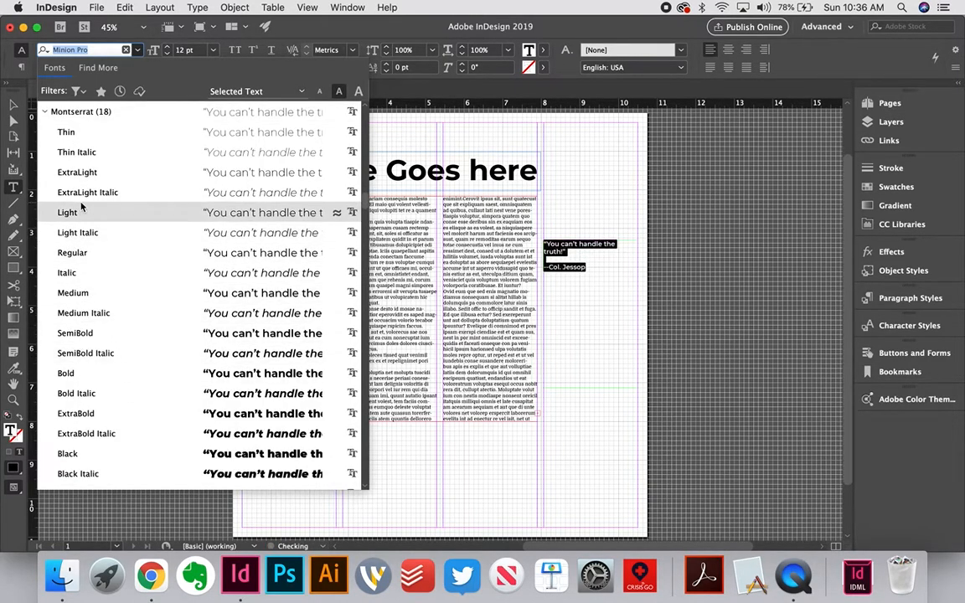
{"action": "left_click", "coordinate": [83, 232]}
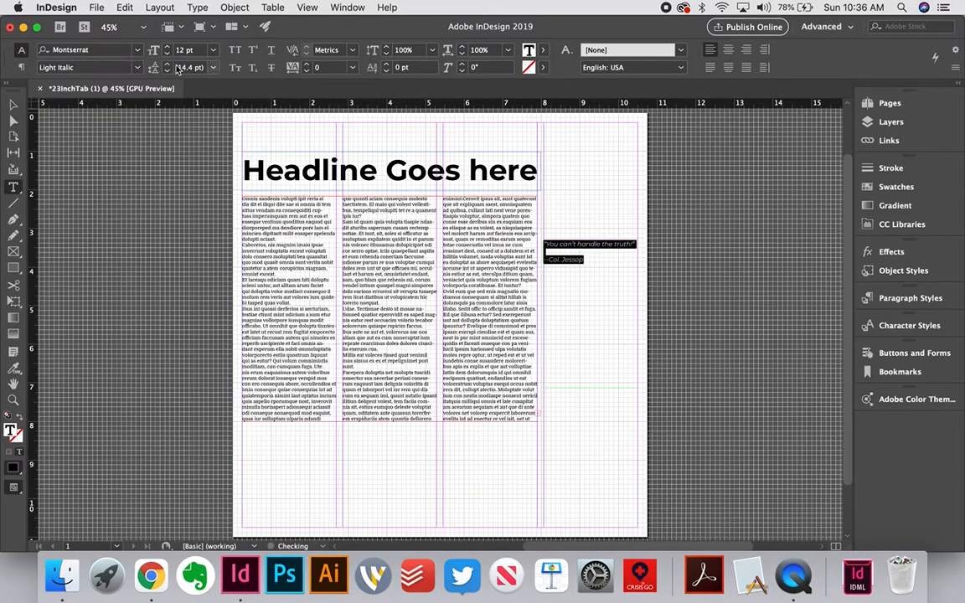
Step: Set the font size of the whole quote and its attribution to 33 pt
{"action": "left_click", "coordinate": [213, 51]}
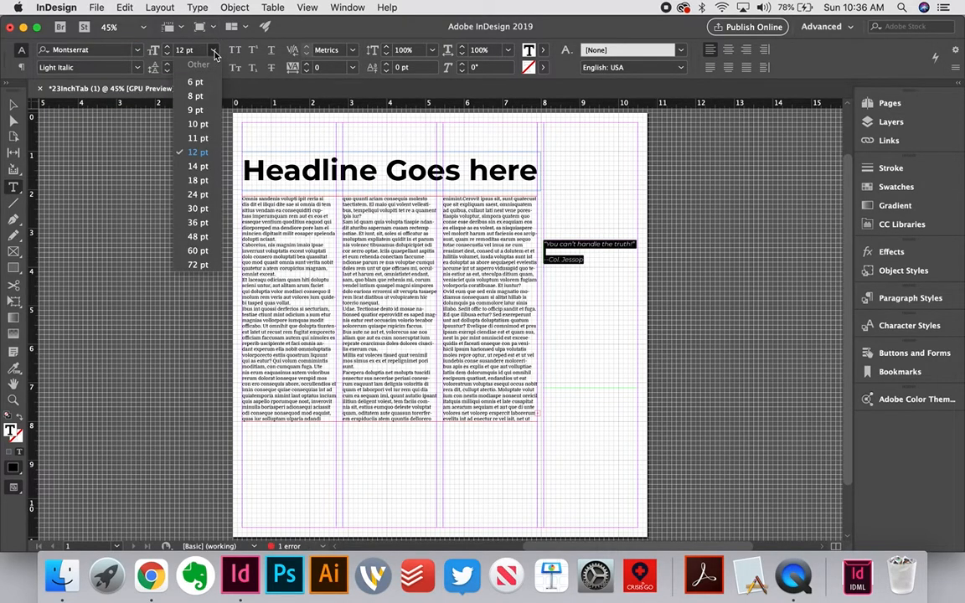
{"action": "left_click", "coordinate": [199, 209]}
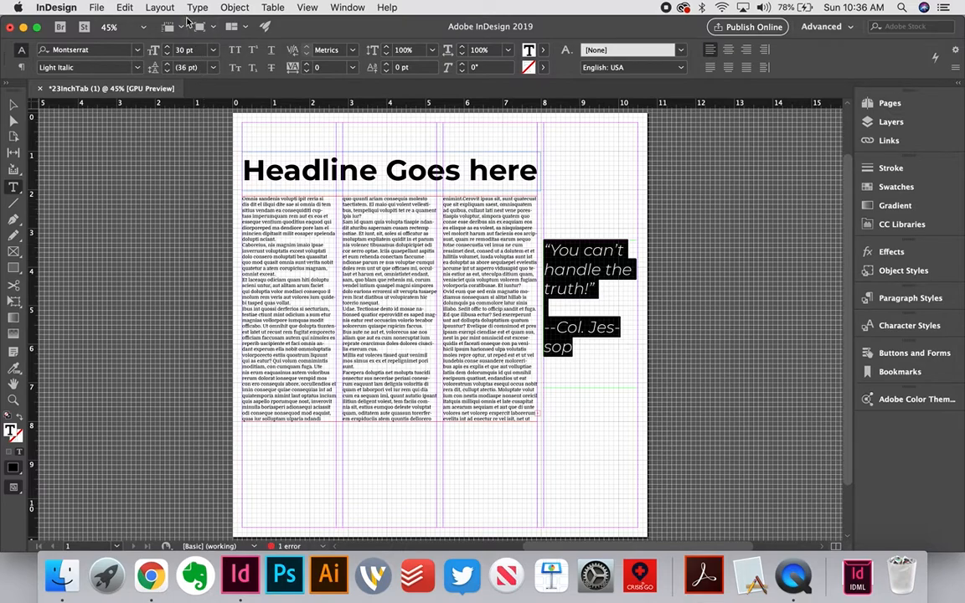
{"action": "left_click", "coordinate": [166, 47]}
{"action": "left_click", "coordinate": [166, 47]}
{"action": "left_click", "coordinate": [167, 48]}
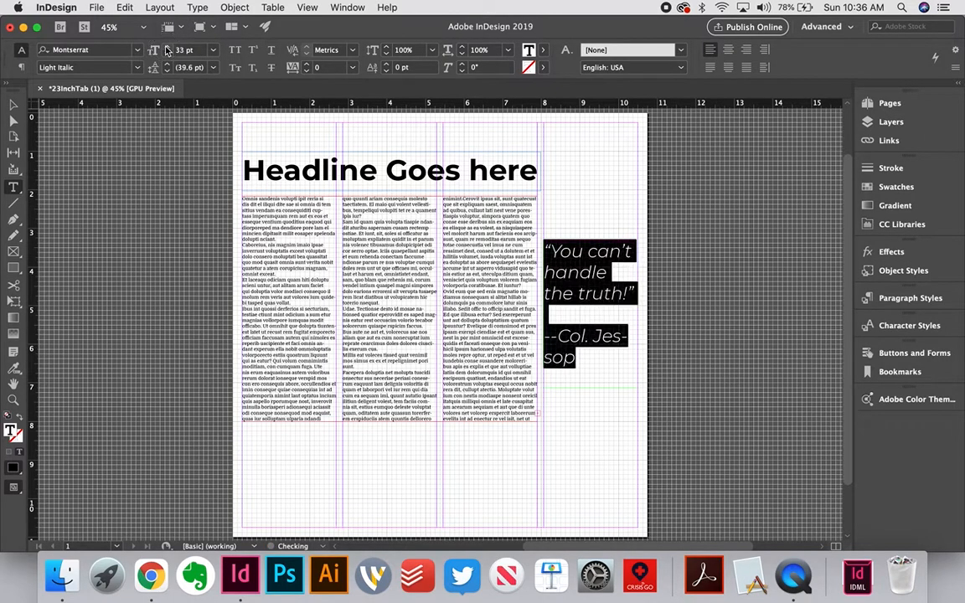
{"action": "left_click", "coordinate": [167, 48]}
{"action": "left_click", "coordinate": [167, 48]}
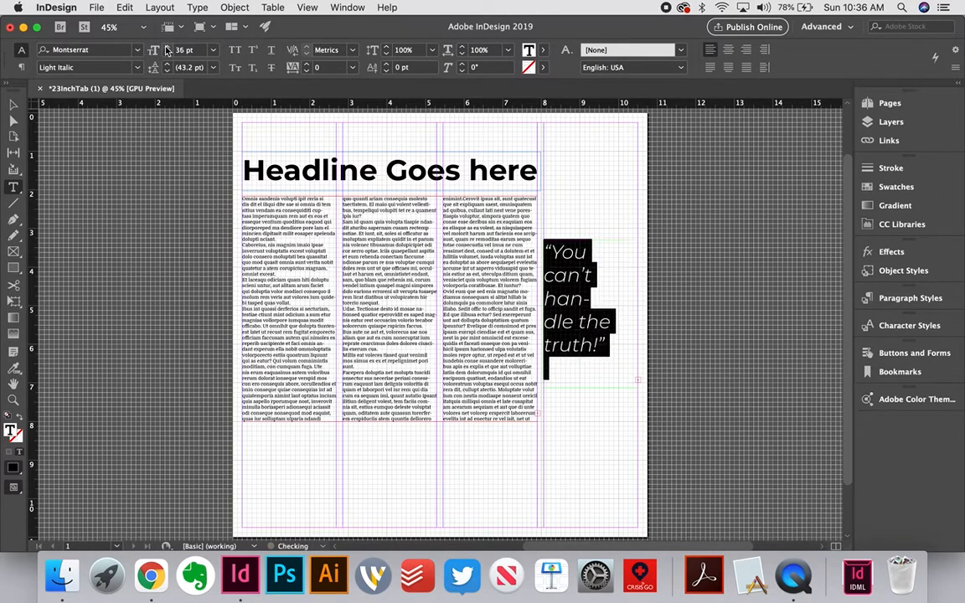
{"action": "left_click", "coordinate": [167, 54]}
{"action": "left_click", "coordinate": [166, 53]}
{"action": "left_click", "coordinate": [167, 53]}
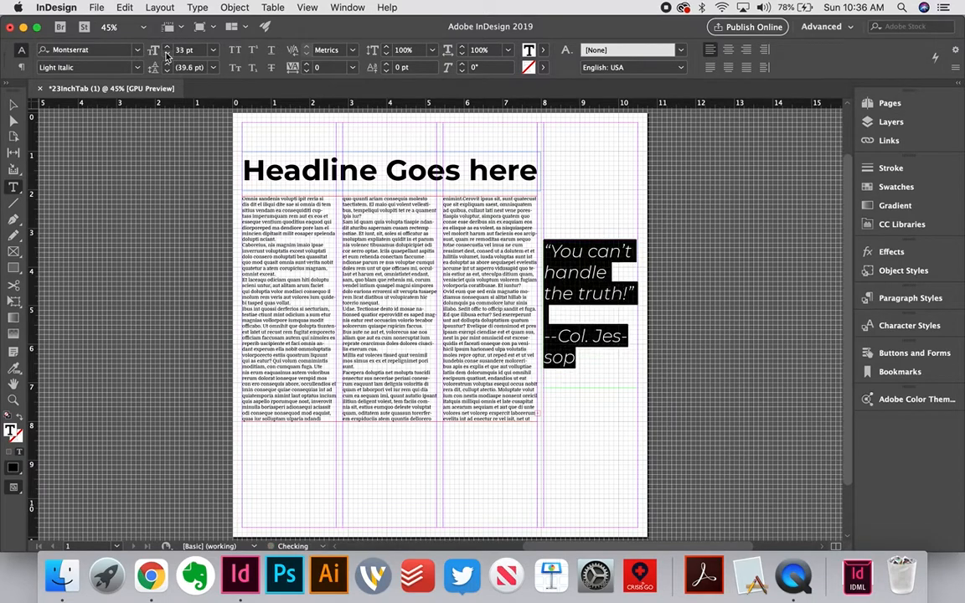
Step: Turn off hyphenation for the quote text and select its frame as an object
{"action": "left_click", "coordinate": [21, 66]}
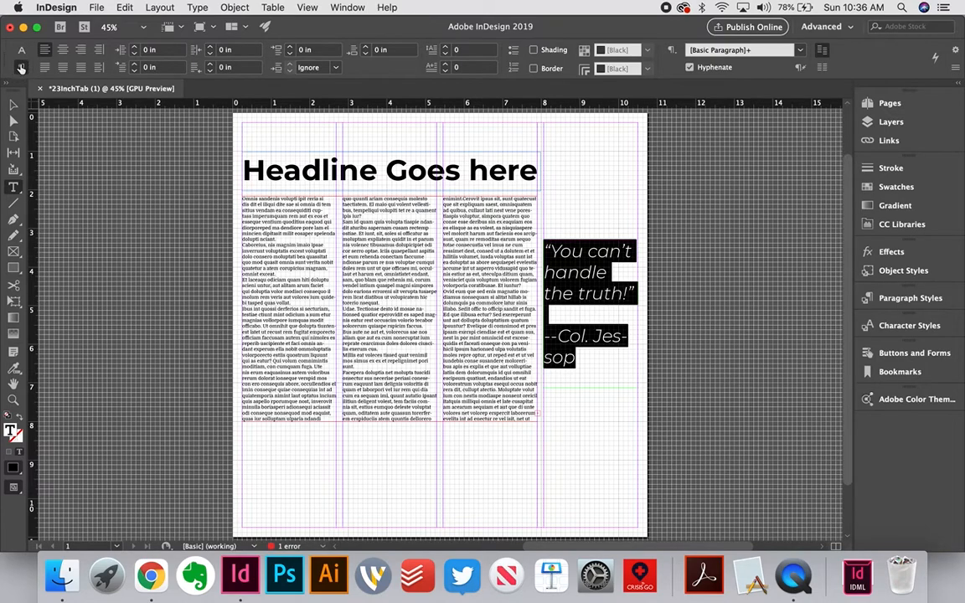
{"action": "left_click", "coordinate": [689, 68]}
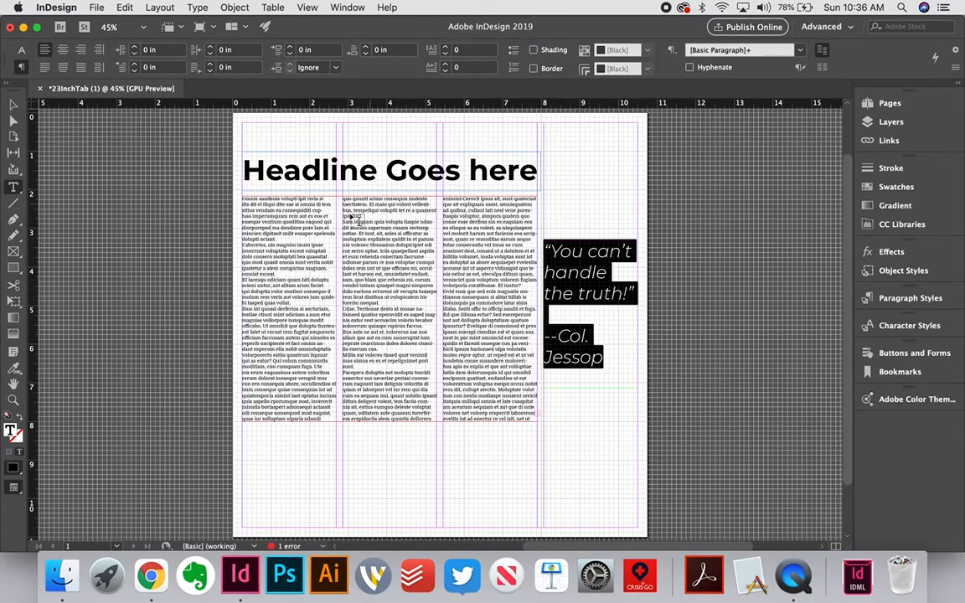
{"action": "left_click", "coordinate": [14, 110]}
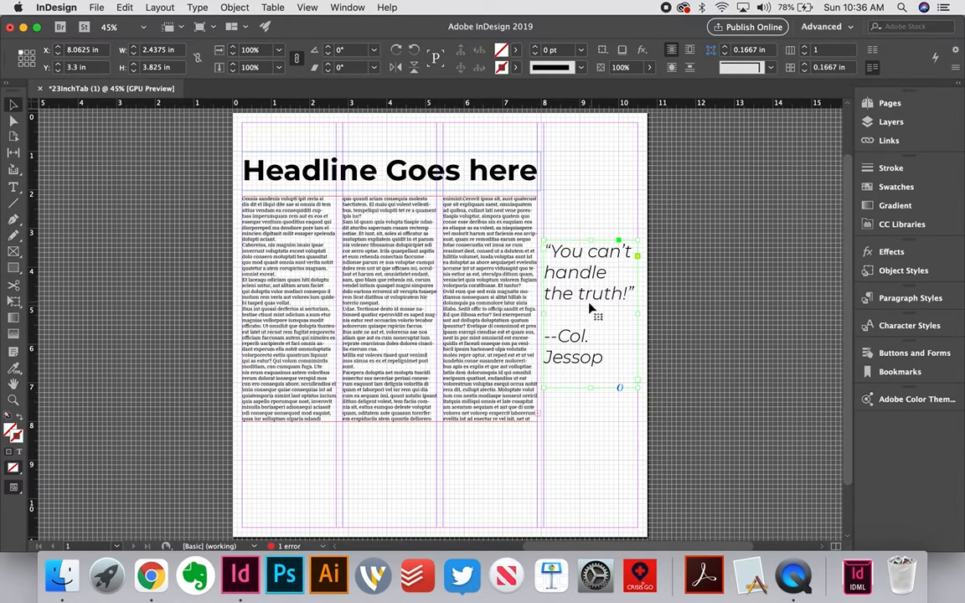
{"action": "left_click_drag", "start_coordinate": [545, 315], "coordinate": [546, 315]}
Step: Draw a 2 pt horizontal line about 2.44 in long just above the quote frame, and place a copy just below the frame
{"action": "left_click", "coordinate": [14, 206]}
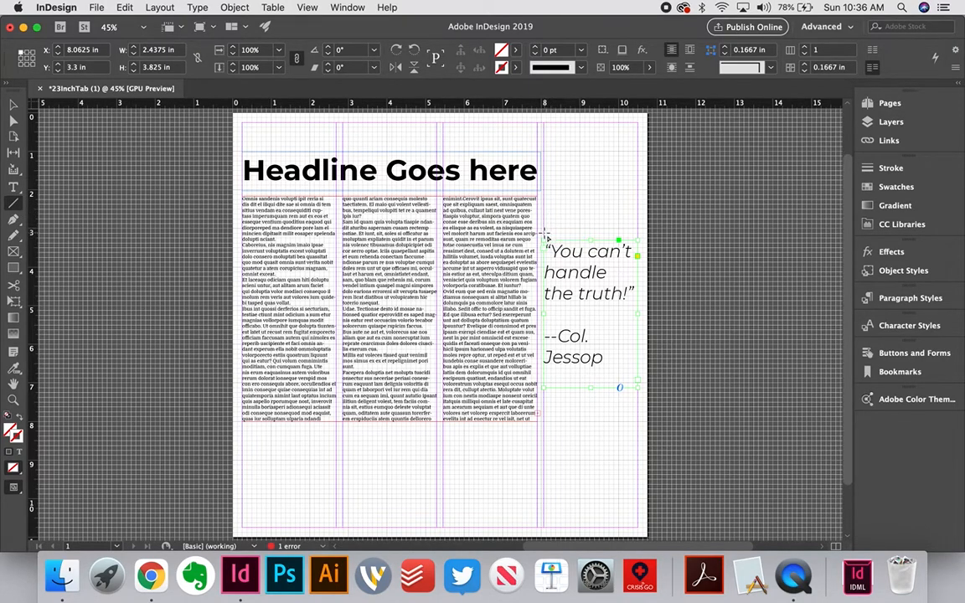
{"action": "left_click_drag", "start_coordinate": [546, 234], "coordinate": [639, 238]}
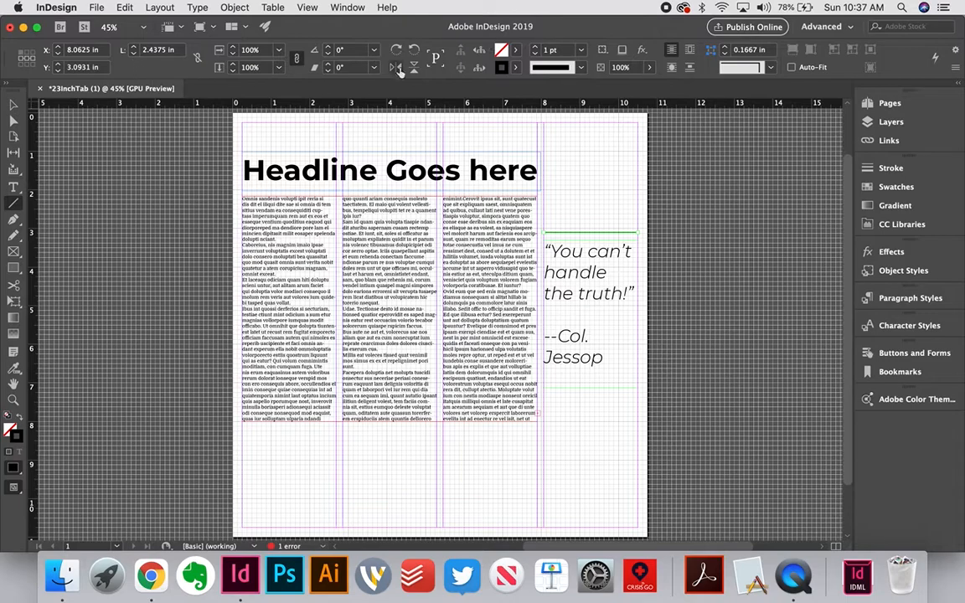
{"action": "left_click", "coordinate": [582, 52]}
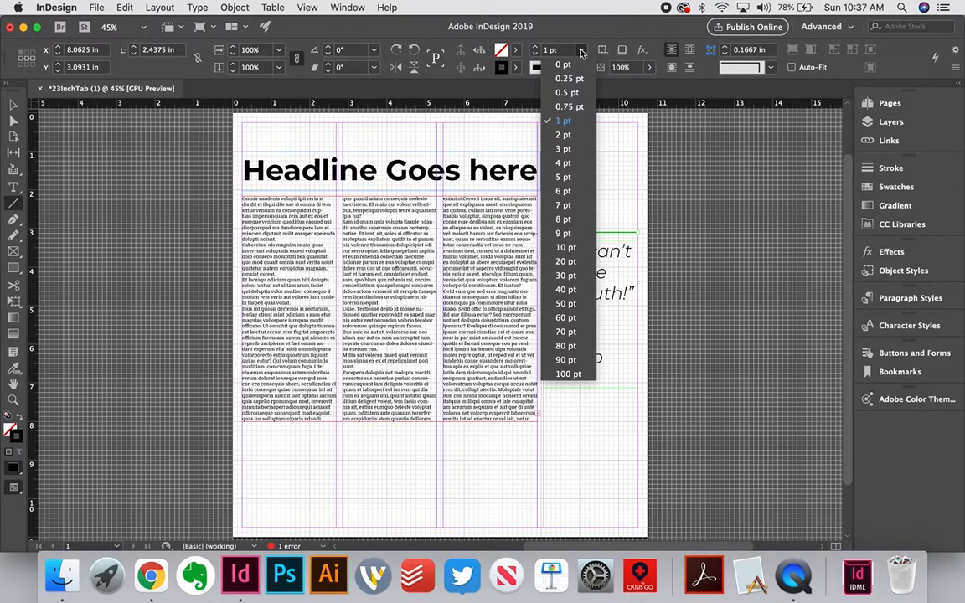
{"action": "left_click", "coordinate": [573, 129]}
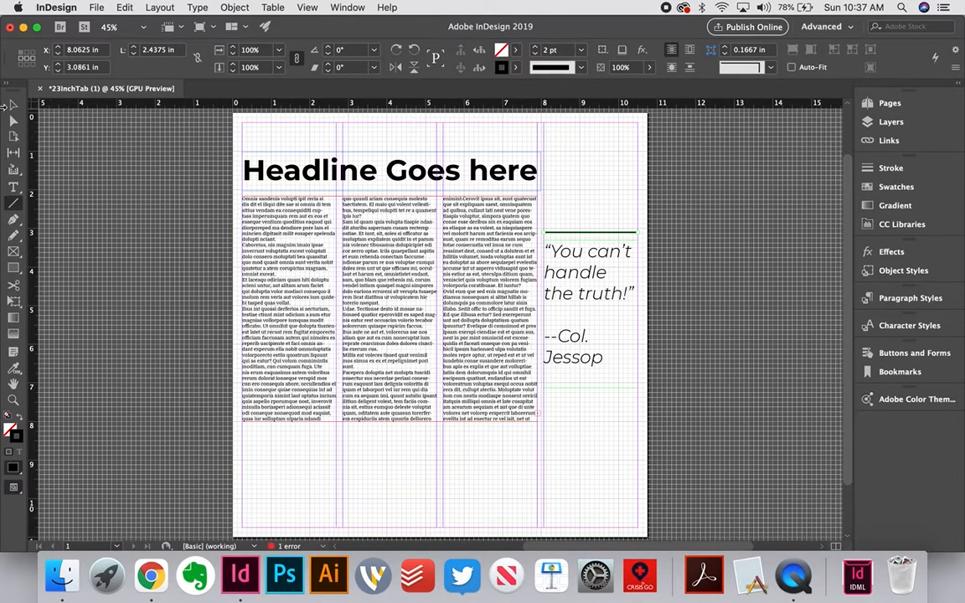
{"action": "left_click", "coordinate": [13, 104]}
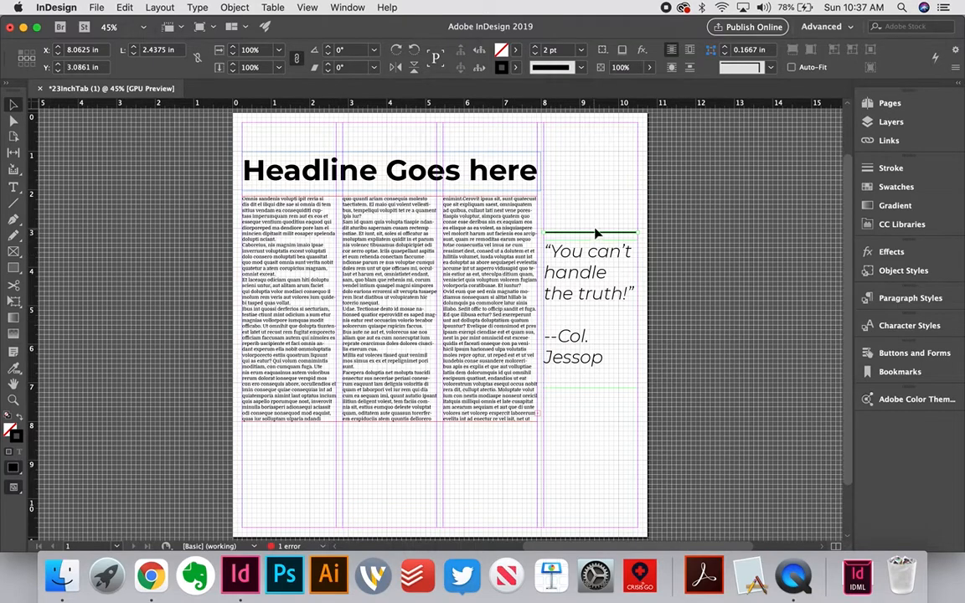
{"action": "left_click_drag", "start_coordinate": [594, 237], "coordinate": [597, 401]}
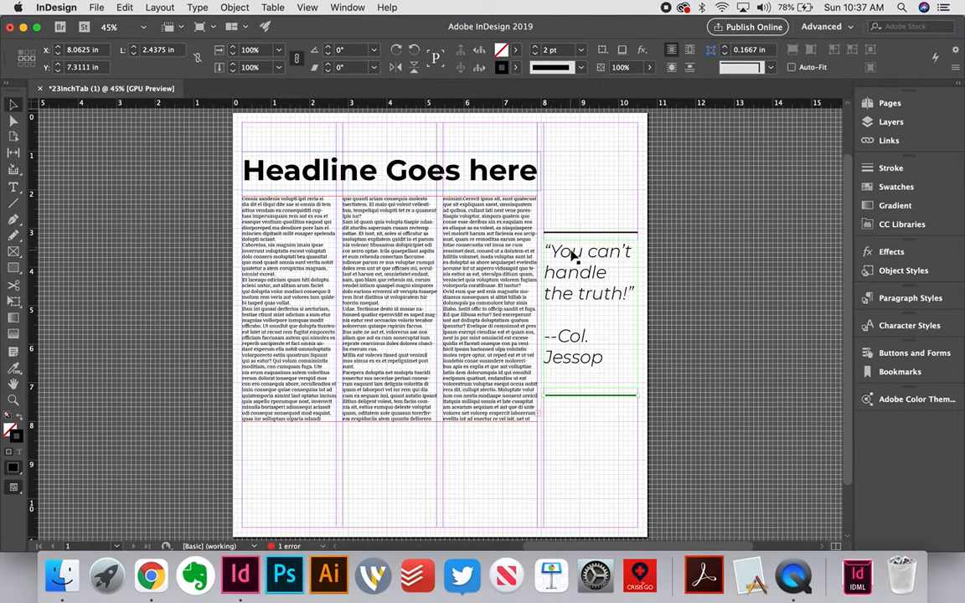
Step: Shorten the quote frame to end just below the attribution, and move the lower line up beneath it to about Y 6.76 in
{"action": "left_click", "coordinate": [596, 387]}
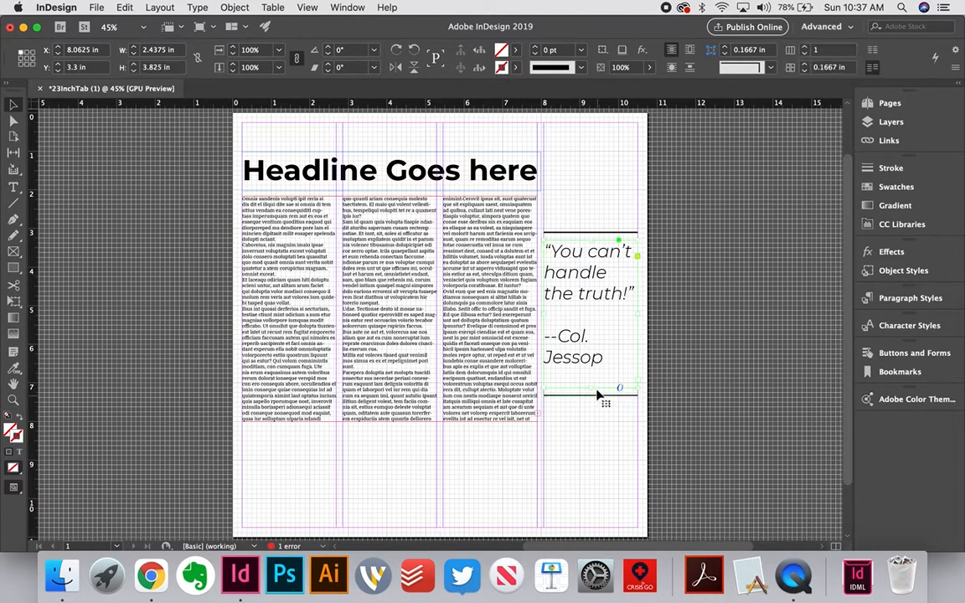
{"action": "mouse_move", "coordinate": [591, 387]}
{"action": "left_mouse_down"}
{"action": "mouse_move", "coordinate": [590, 369]}
{"action": "mouse_move", "coordinate": [593, 396]}
{"action": "mouse_move", "coordinate": [592, 375]}
{"action": "mouse_move", "coordinate": [593, 382]}
{"action": "left_mouse_up"}
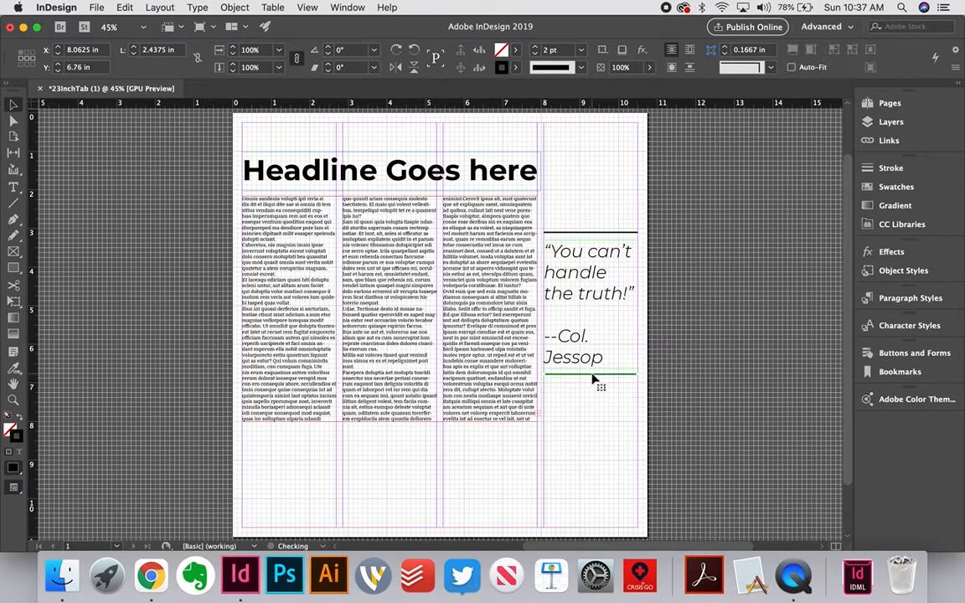
{"action": "left_click", "coordinate": [701, 375]}
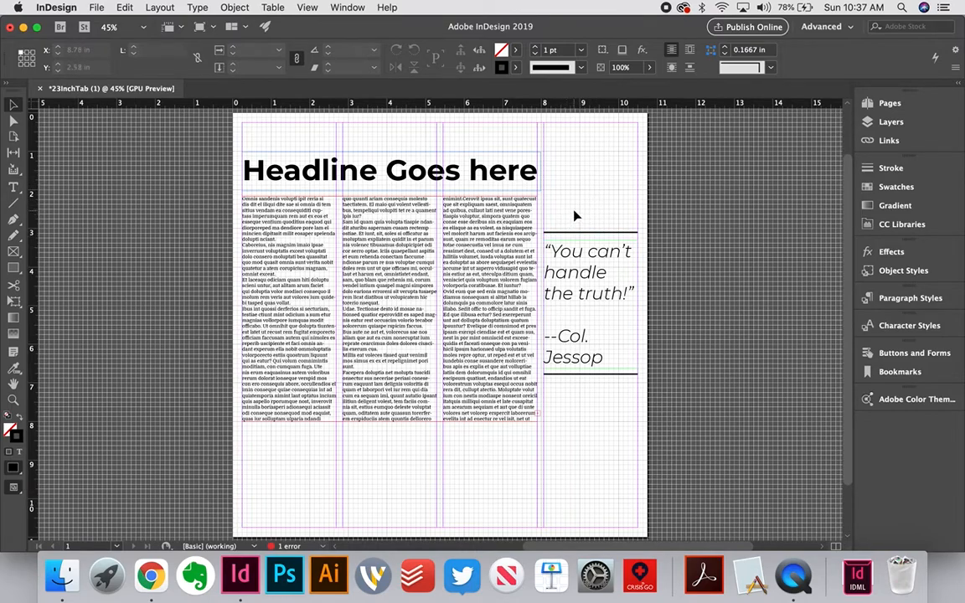
Step: Group the quote frame with its two lines and move the group over the second story column, at about X 2.94 in, Y 2.94 in
{"action": "left_click_drag", "start_coordinate": [576, 215], "coordinate": [610, 424]}
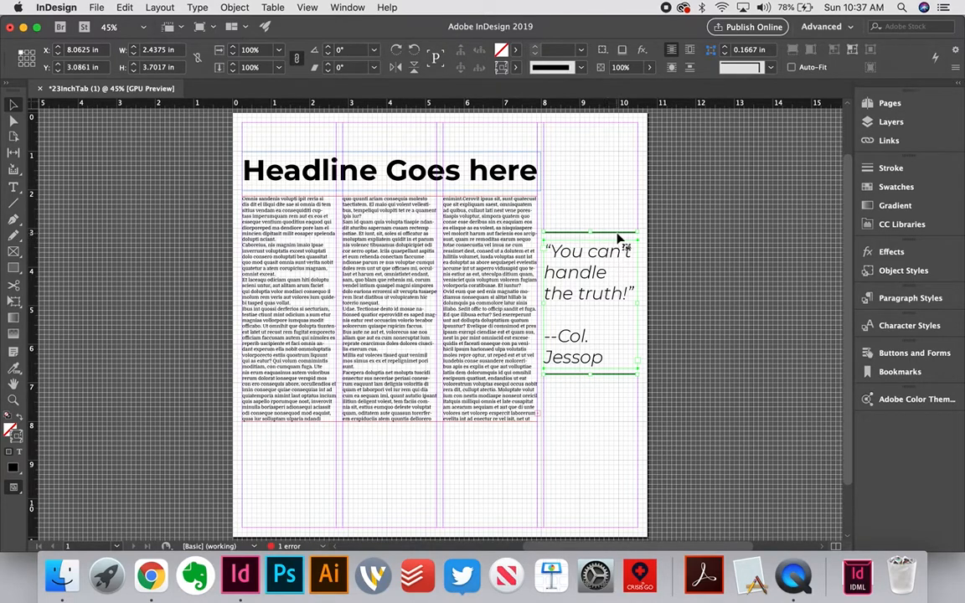
{"action": "left_click", "coordinate": [236, 7]}
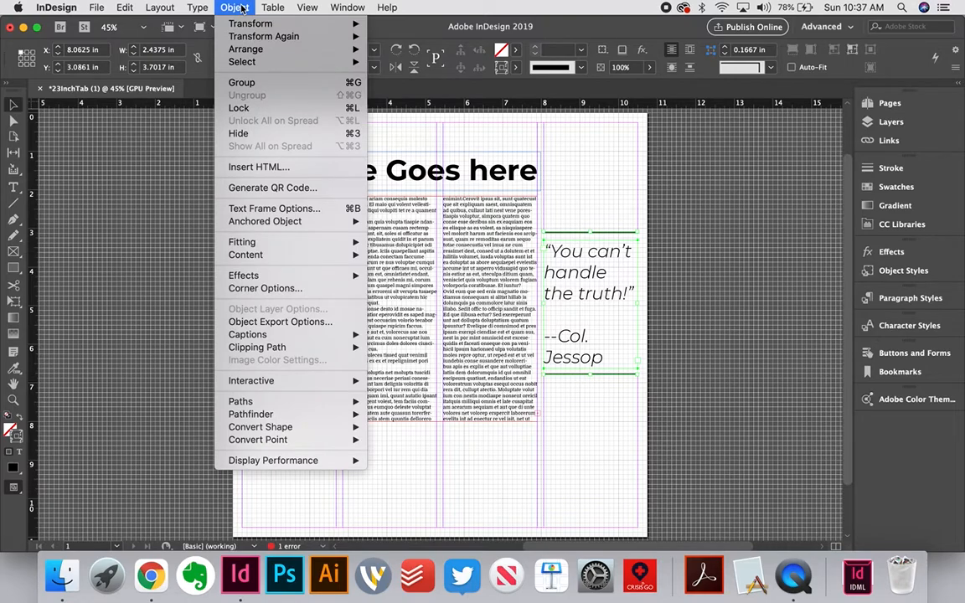
{"action": "left_click", "coordinate": [259, 87]}
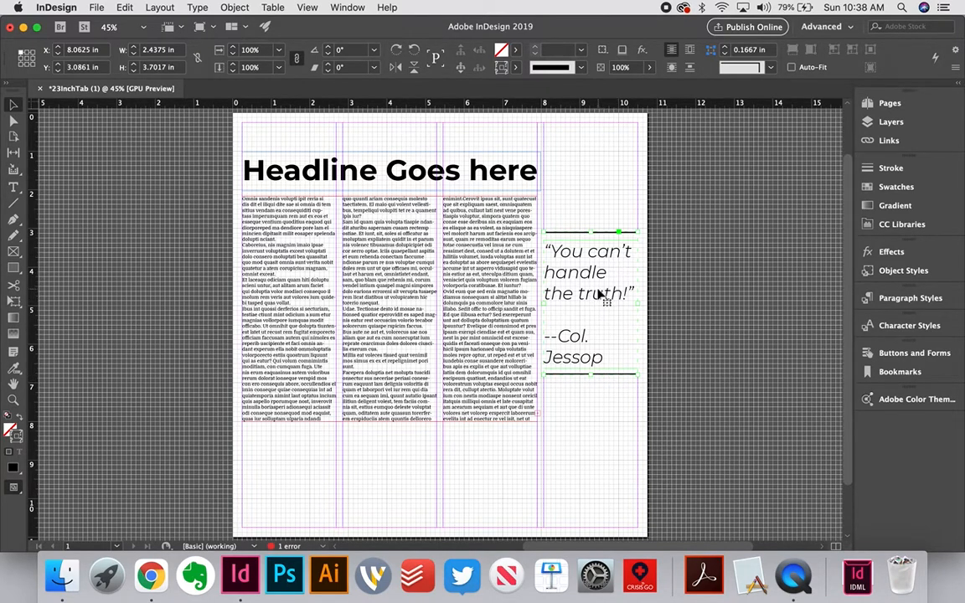
{"action": "left_click", "coordinate": [381, 272]}
{"action": "left_click_drag", "start_coordinate": [383, 274], "coordinate": [392, 273]}
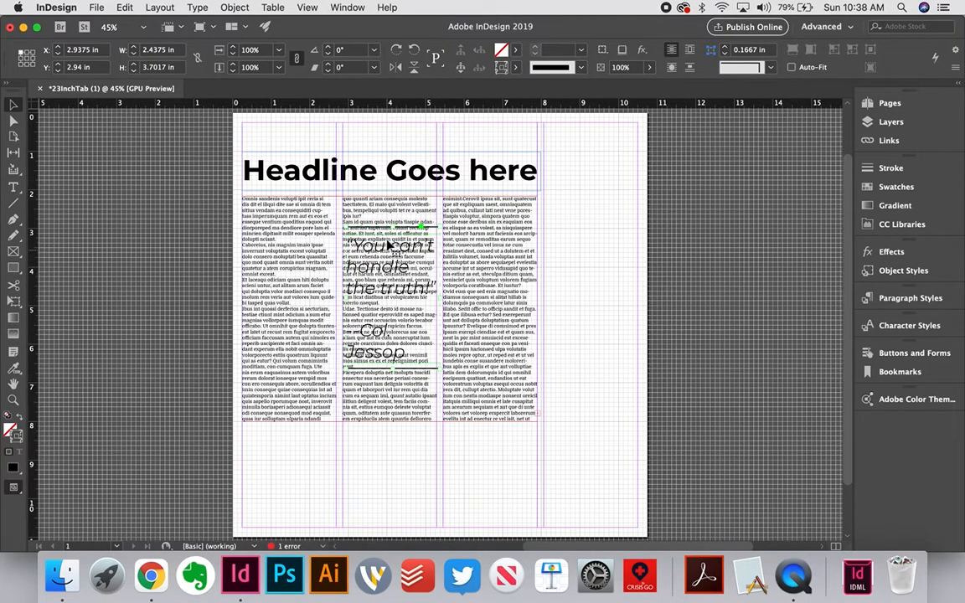
Step: Dock the Text Wrap settings with the other collapsed panels and wrap the story text around the quote group's object shape
{"action": "left_click", "coordinate": [347, 8]}
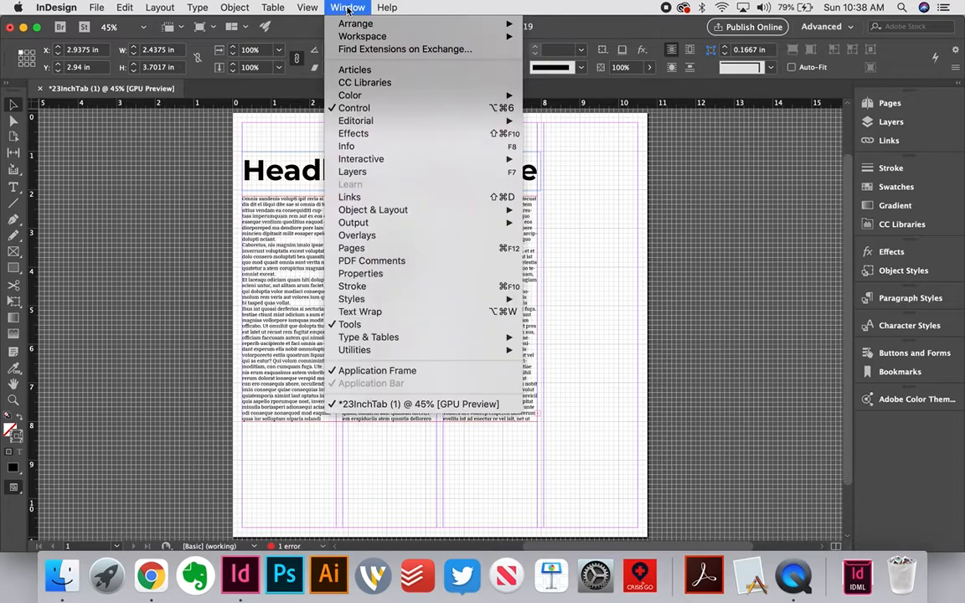
{"action": "left_click", "coordinate": [423, 315]}
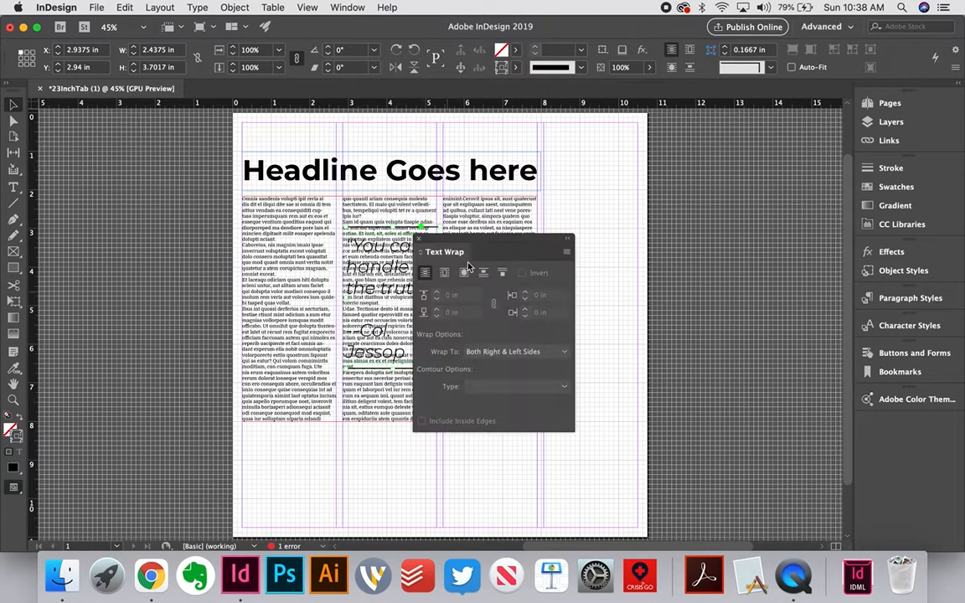
{"action": "left_click_drag", "start_coordinate": [512, 243], "coordinate": [934, 319]}
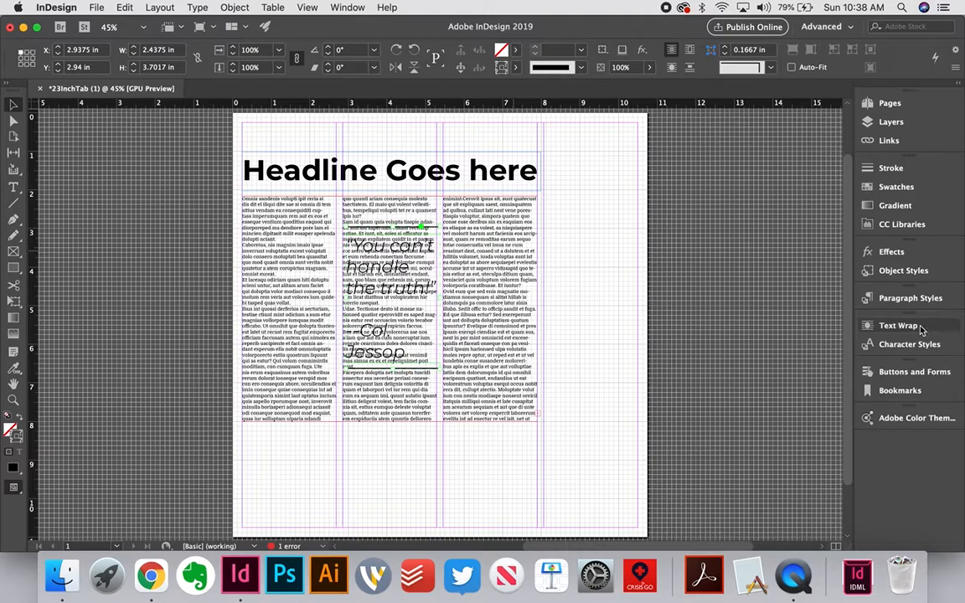
{"action": "left_click", "coordinate": [918, 327]}
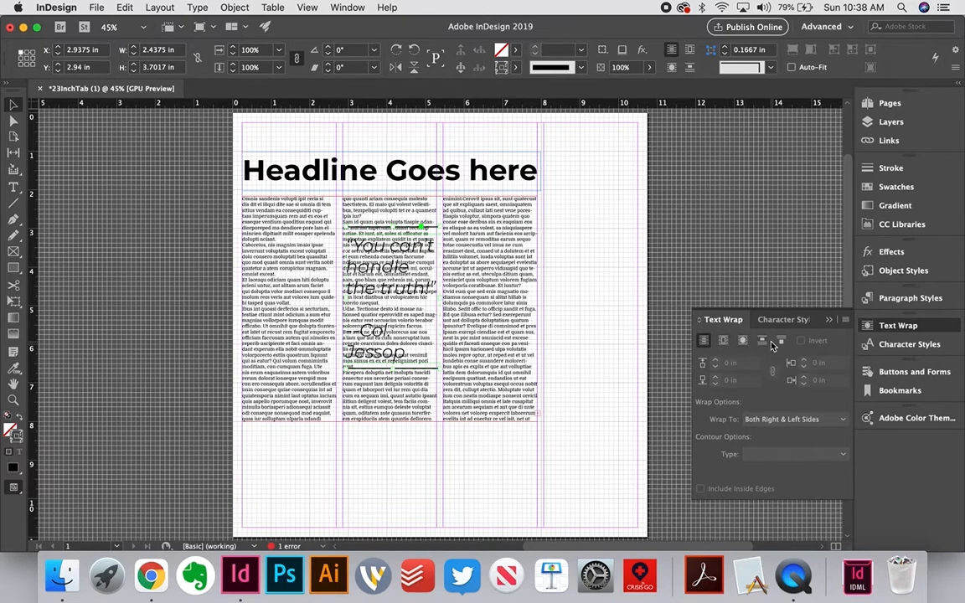
{"action": "left_click", "coordinate": [742, 342]}
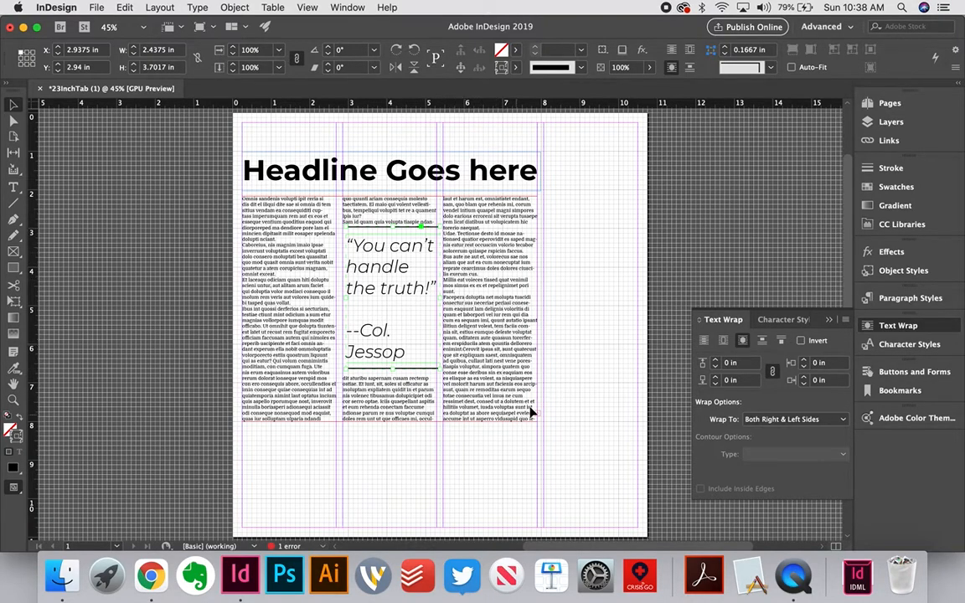
{"action": "left_click", "coordinate": [828, 320]}
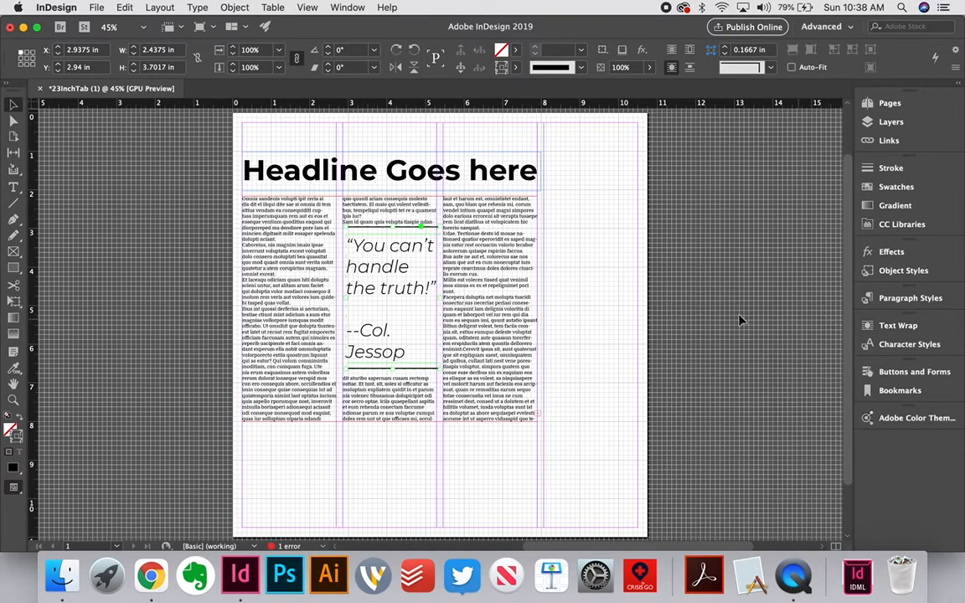
Step: Preview the page without guides or frame edges to check the wrapped quote, and return to the normal view
{"action": "left_click", "coordinate": [595, 247]}
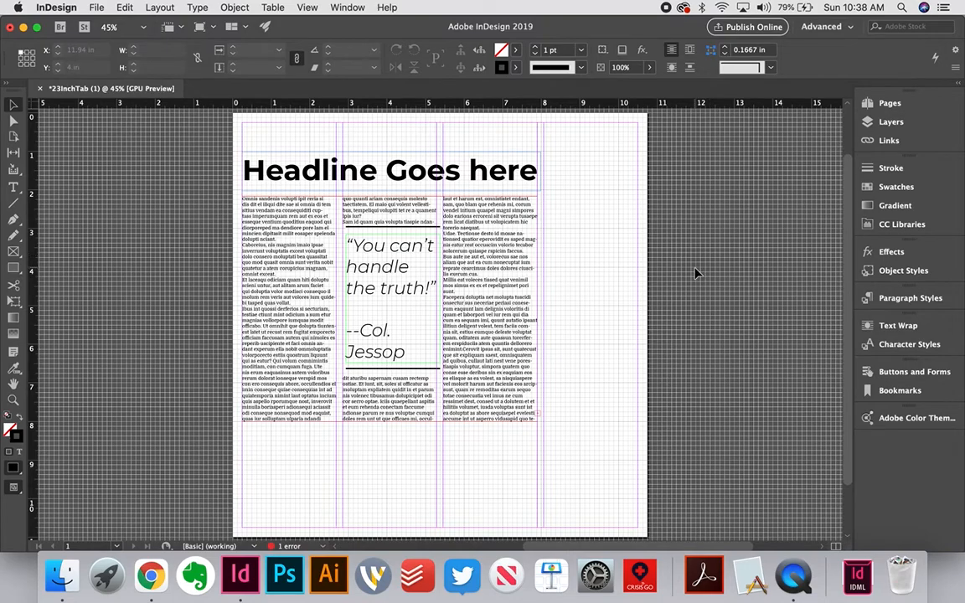
{"action": "key", "text": "w"}
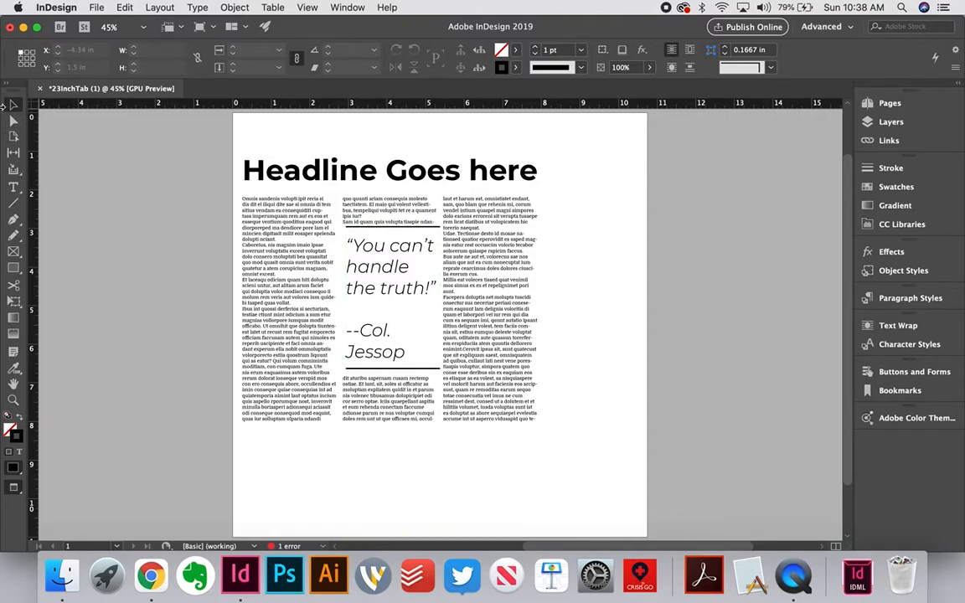
{"action": "key", "text": "w"}
Step: Scale the quote group and its text down to about 2.12 by 3.22 in and center it in the second column at about X 3.1 in, Y 2.96 in
{"action": "left_click", "coordinate": [390, 270]}
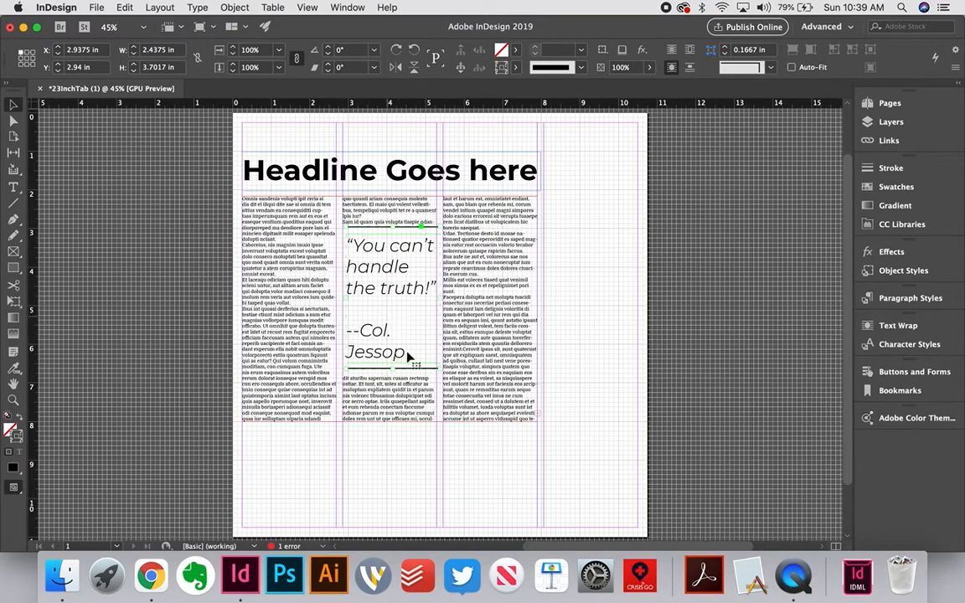
{"action": "left_click_drag", "start_coordinate": [439, 367], "coordinate": [429, 342]}
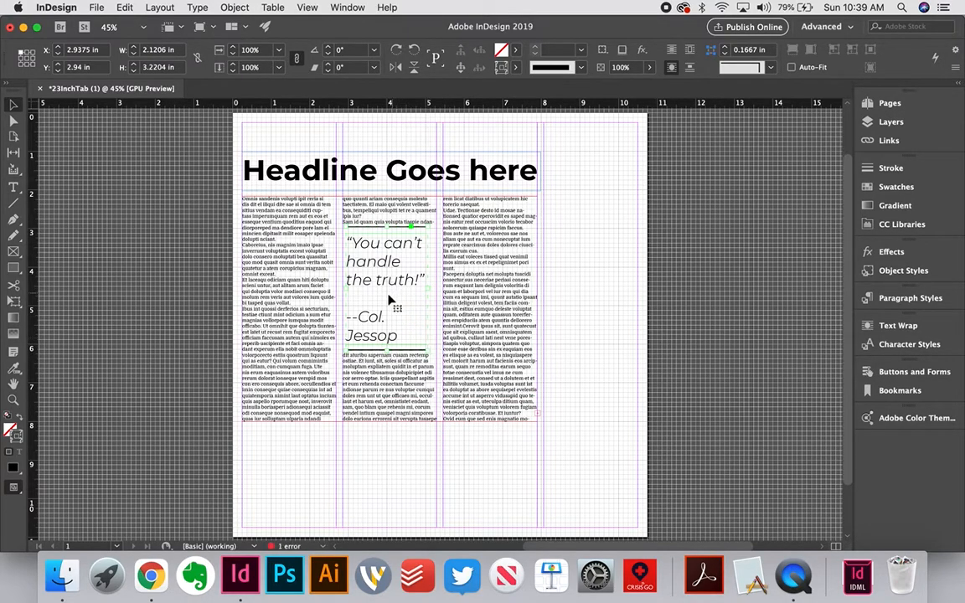
{"action": "left_click_drag", "start_coordinate": [379, 280], "coordinate": [388, 285]}
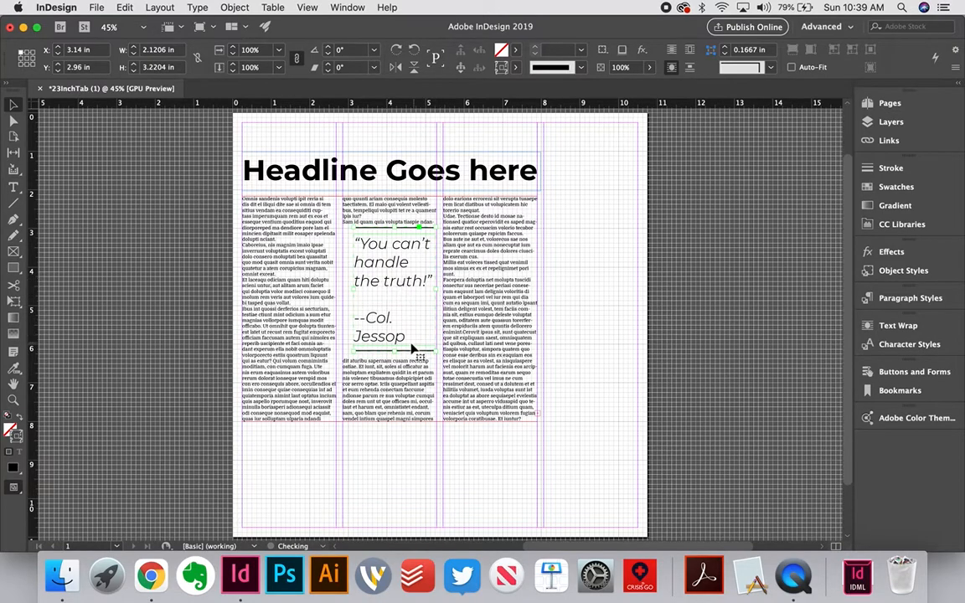
{"action": "key", "text": "Left"}
{"action": "key", "text": "Left"}
{"action": "key", "text": "Left"}
{"action": "key", "text": "Left"}
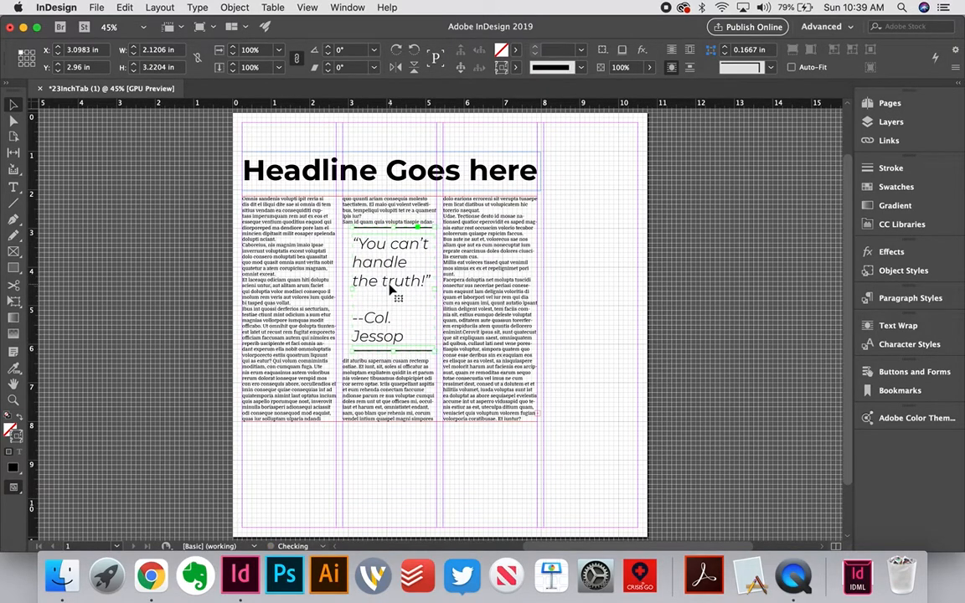
Step: Deselect the resized quote group and preview the finished page without guides or frame edges
{"action": "left_click", "coordinate": [736, 328]}
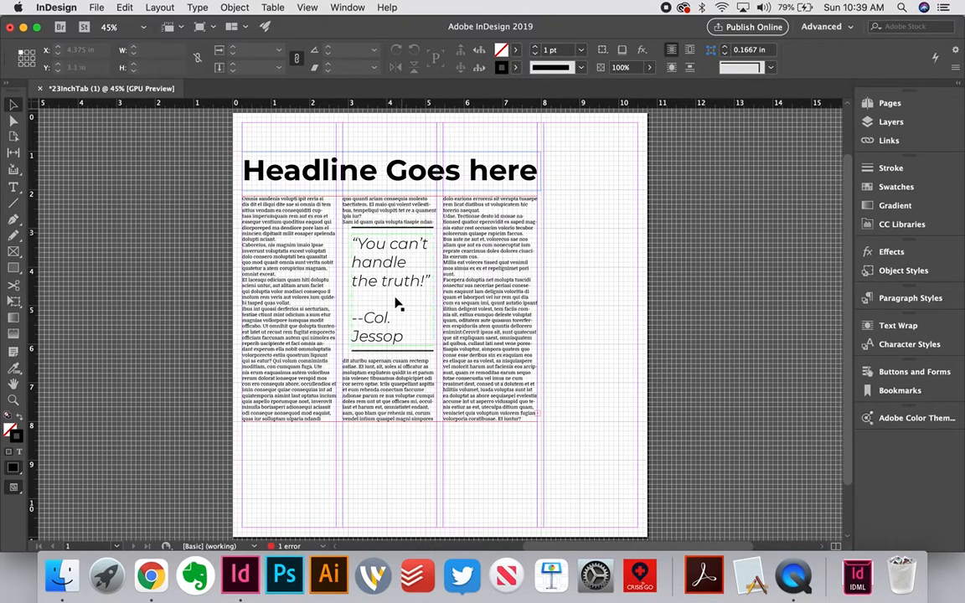
{"action": "key", "text": "w"}
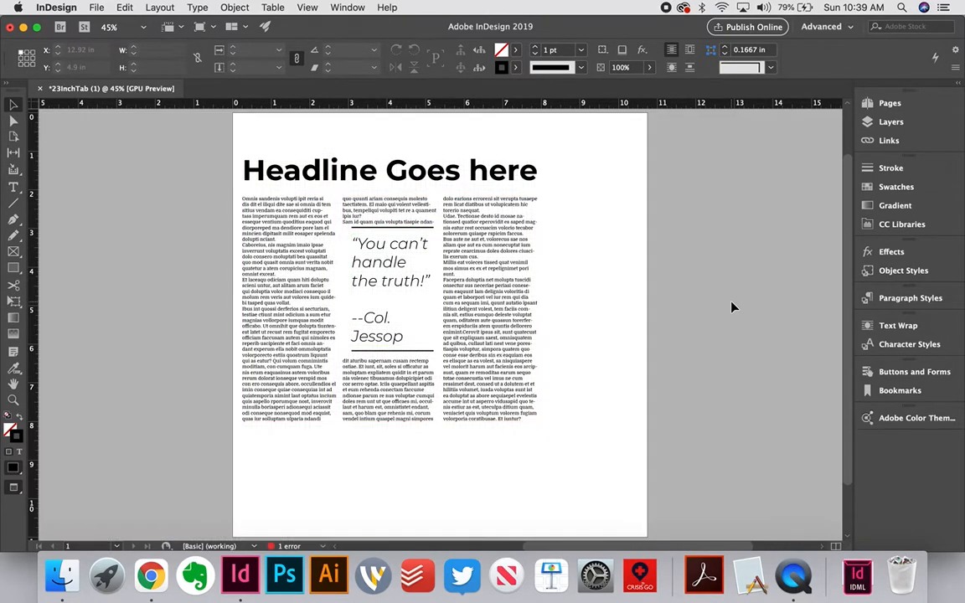